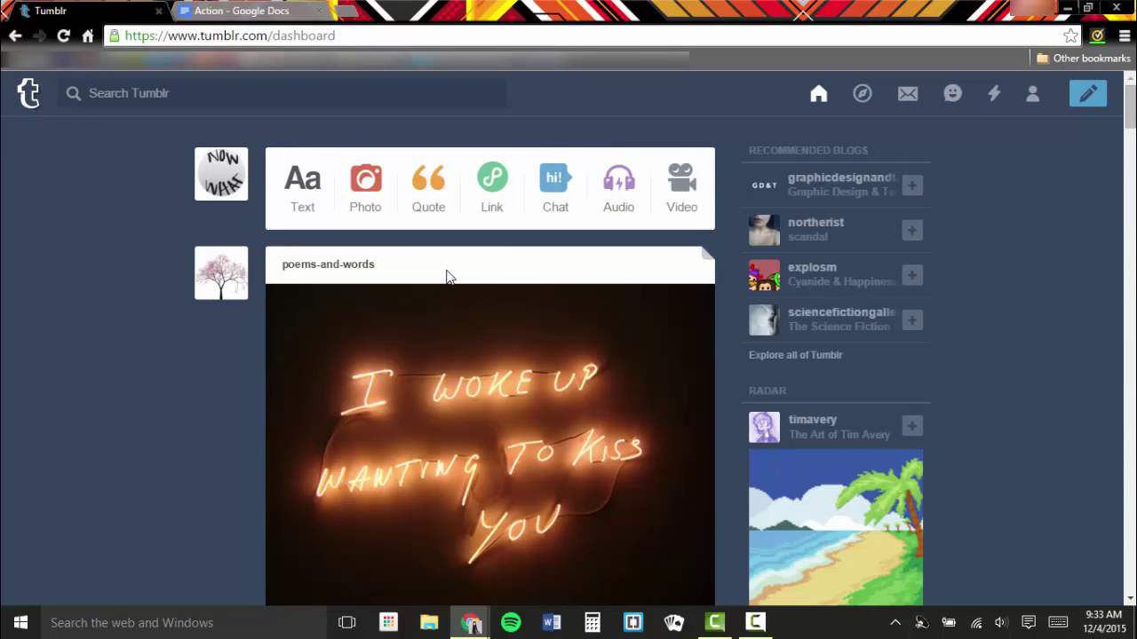
Scroll through the Tumblr dashboard feed before starting a post.
scroll(447, 277, "down", 6)
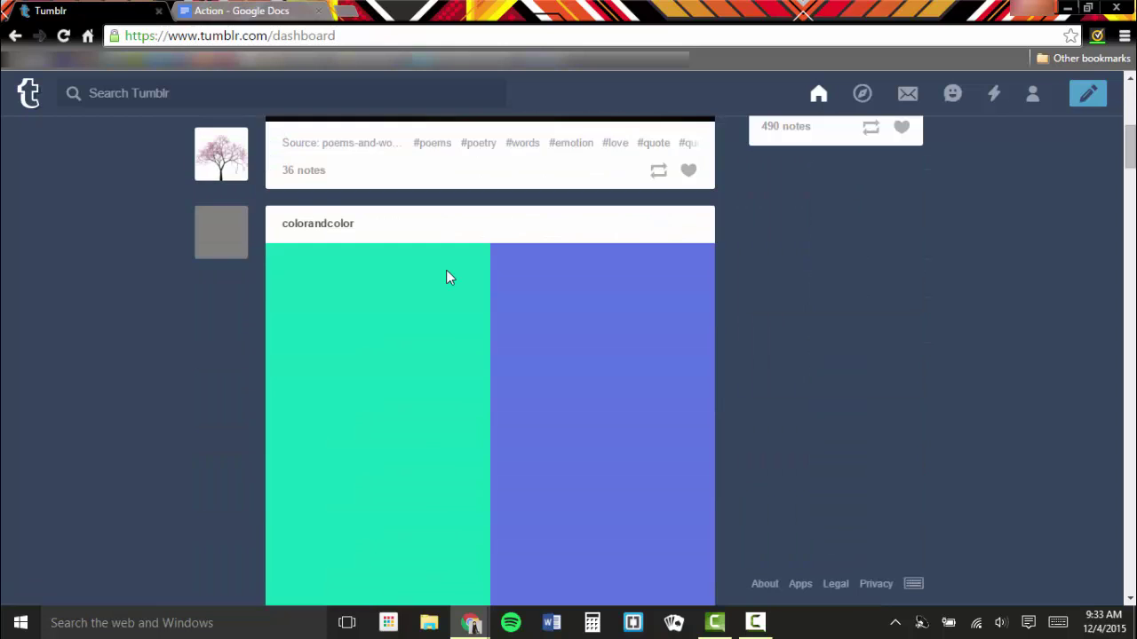
scroll(446, 277, "down", 7)
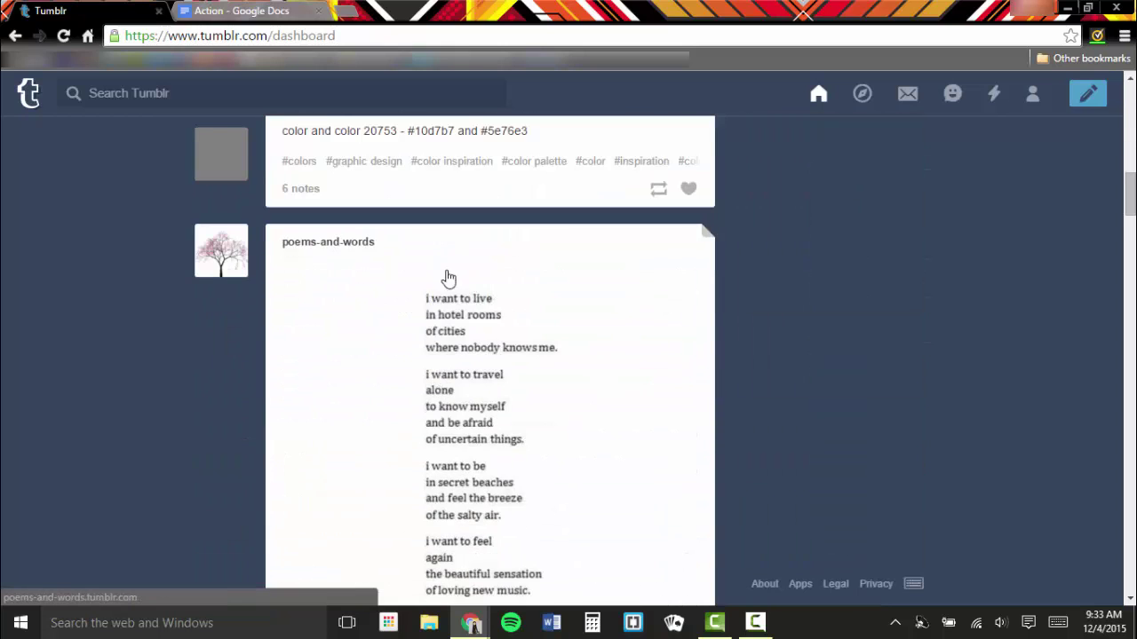
scroll(447, 277, "down", 7)
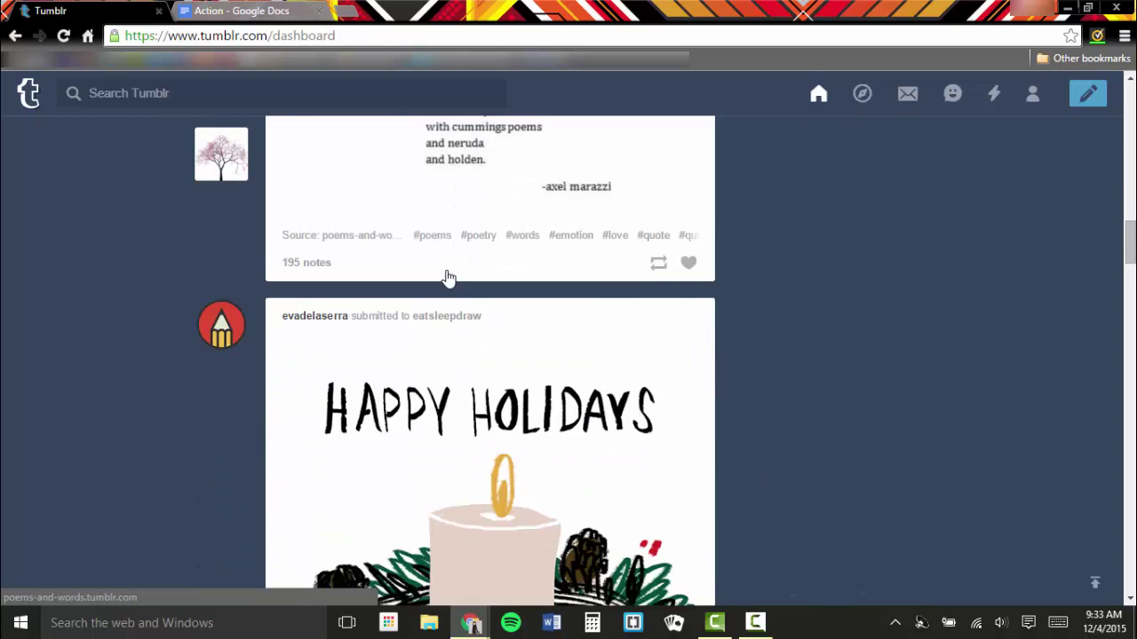
scroll(447, 277, "down", 6)
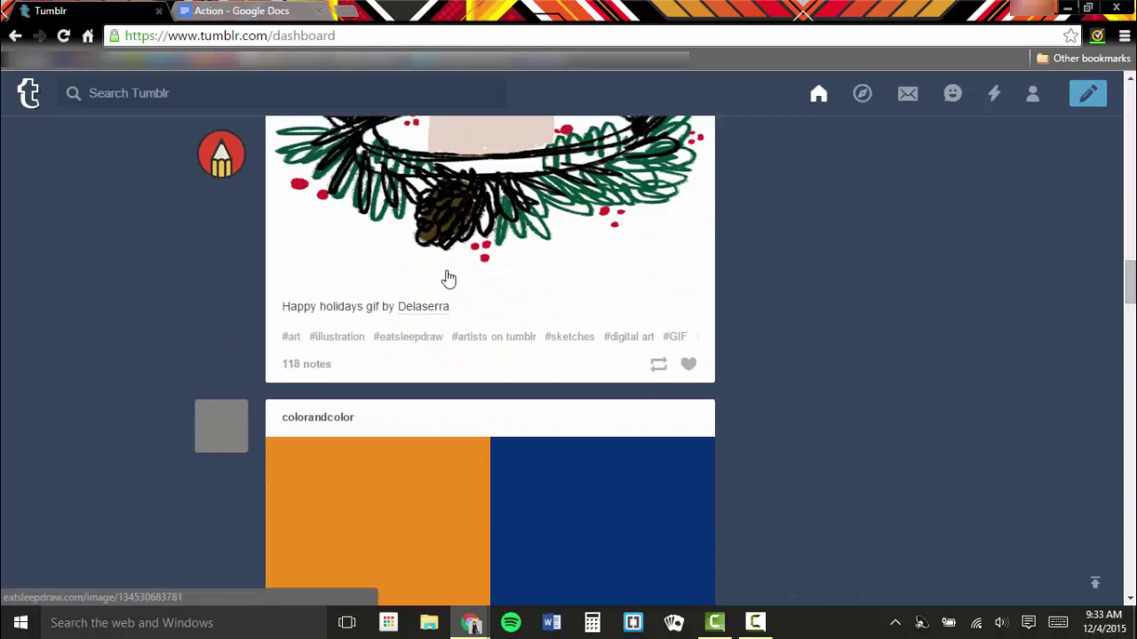
scroll(449, 278, "down", 5)
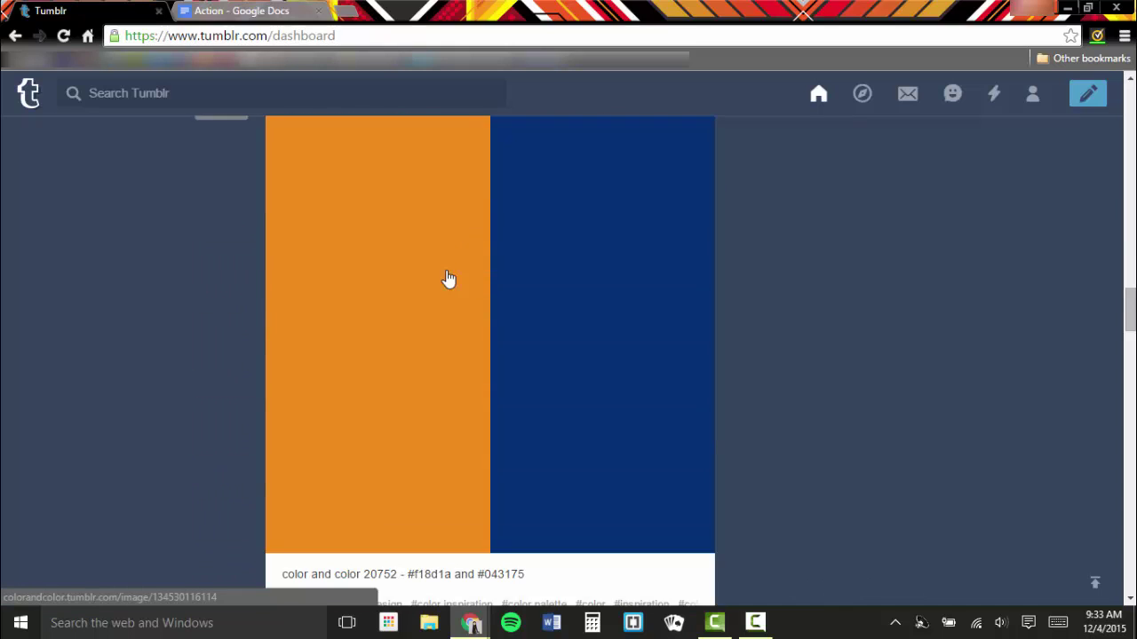
scroll(449, 279, "down", 5)
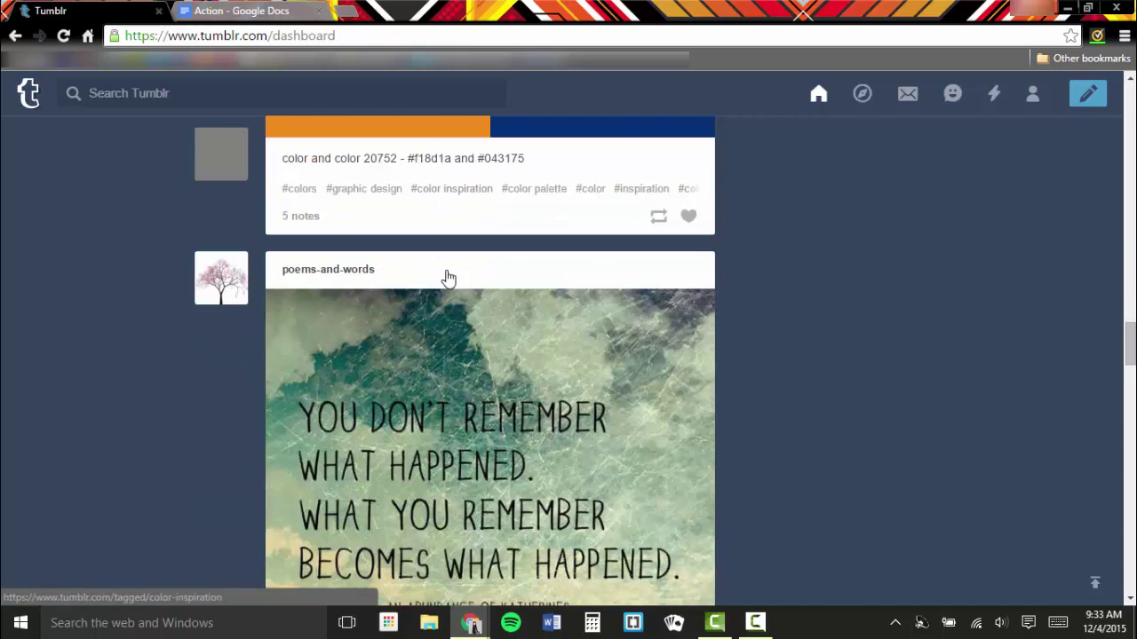
scroll(449, 279, "down", 6)
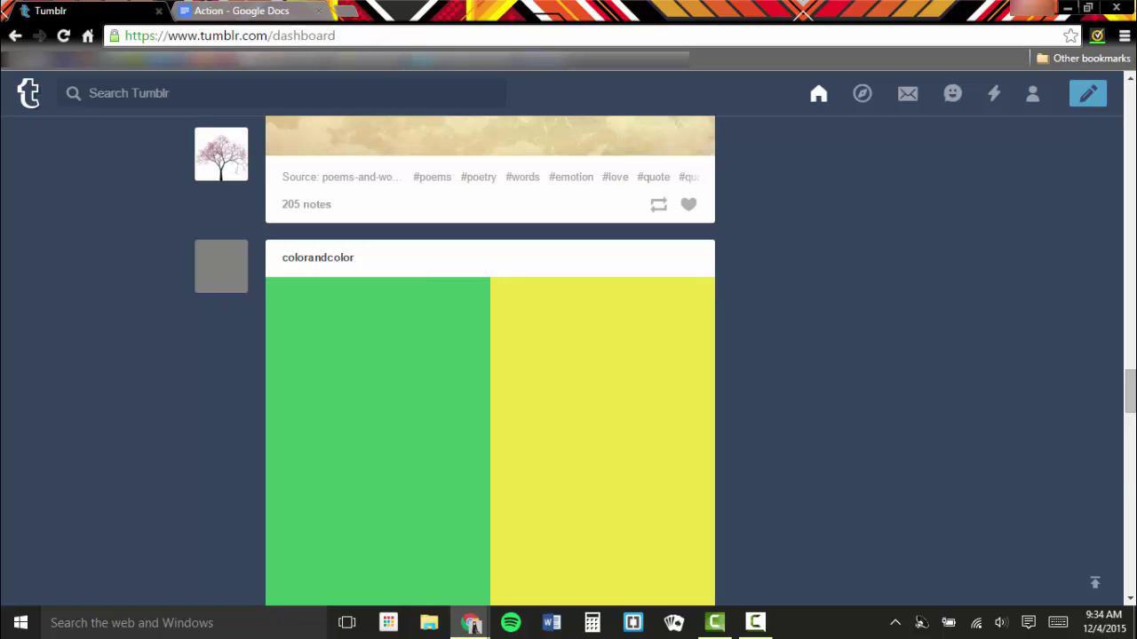
scroll(1132, 377, "up", 2)
left_click_drag(1131, 378, 1121, 71)
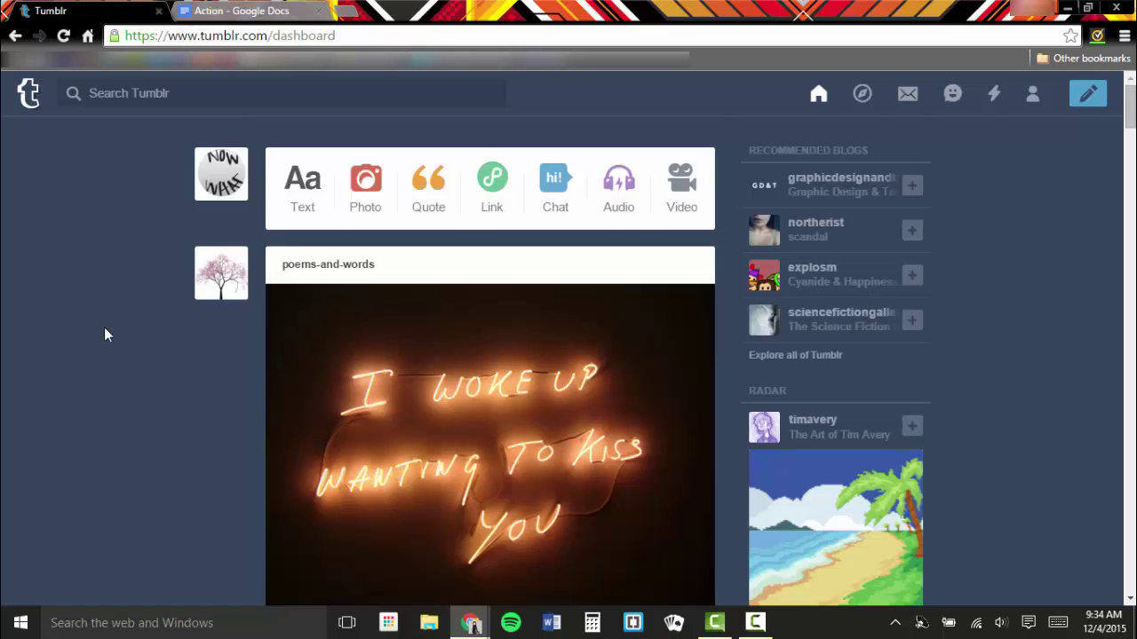
scroll(104, 335, "down", 1)
scroll(103, 334, "down", 7)
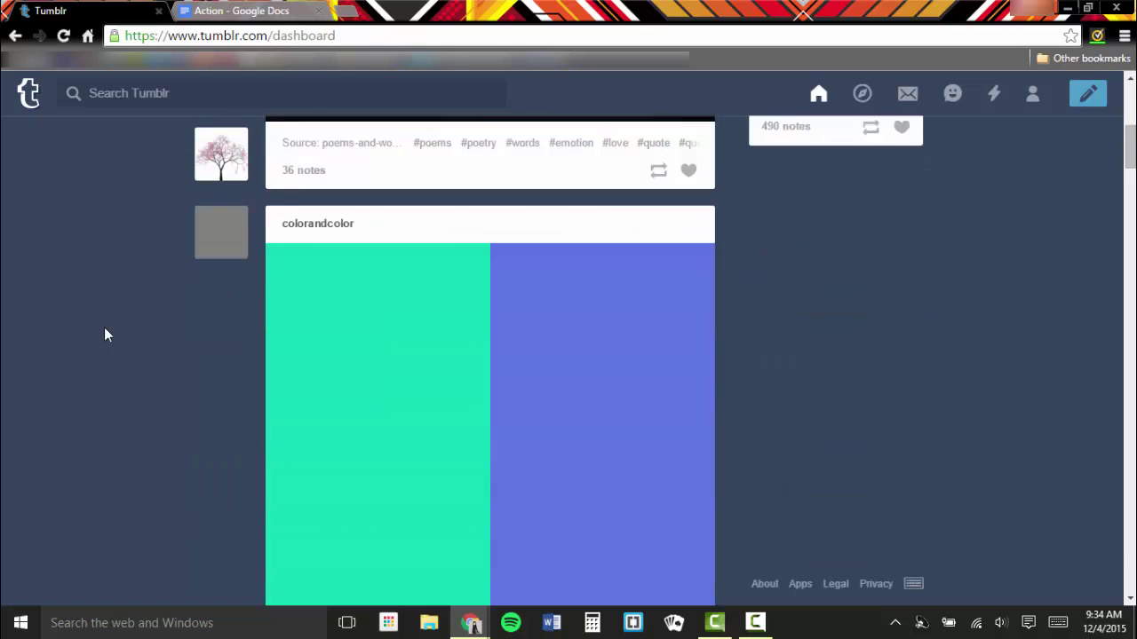
scroll(104, 335, "down", 8)
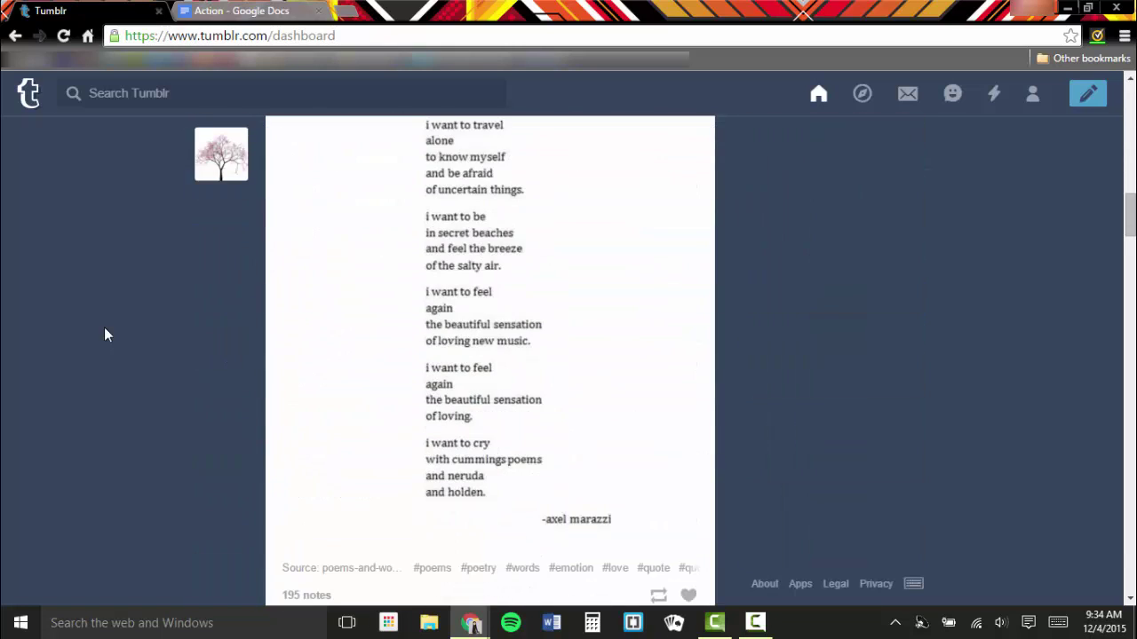
scroll(103, 335, "up", 15)
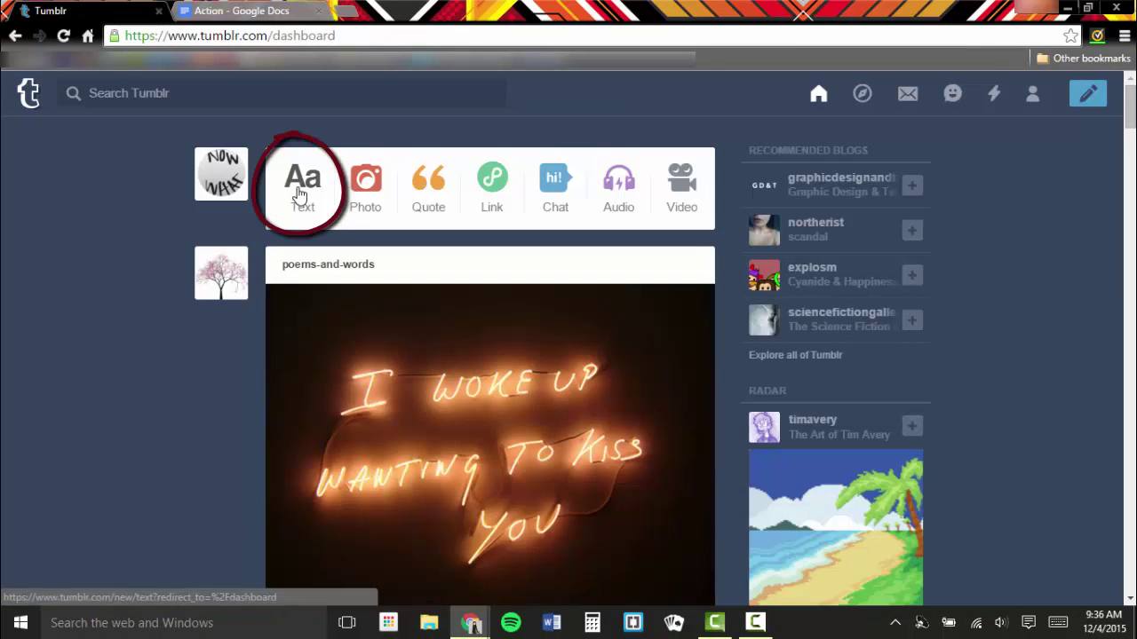
Create a new text post titled 'Sadie Snippet 1' and put the caret in its body.
left_click(300, 193)
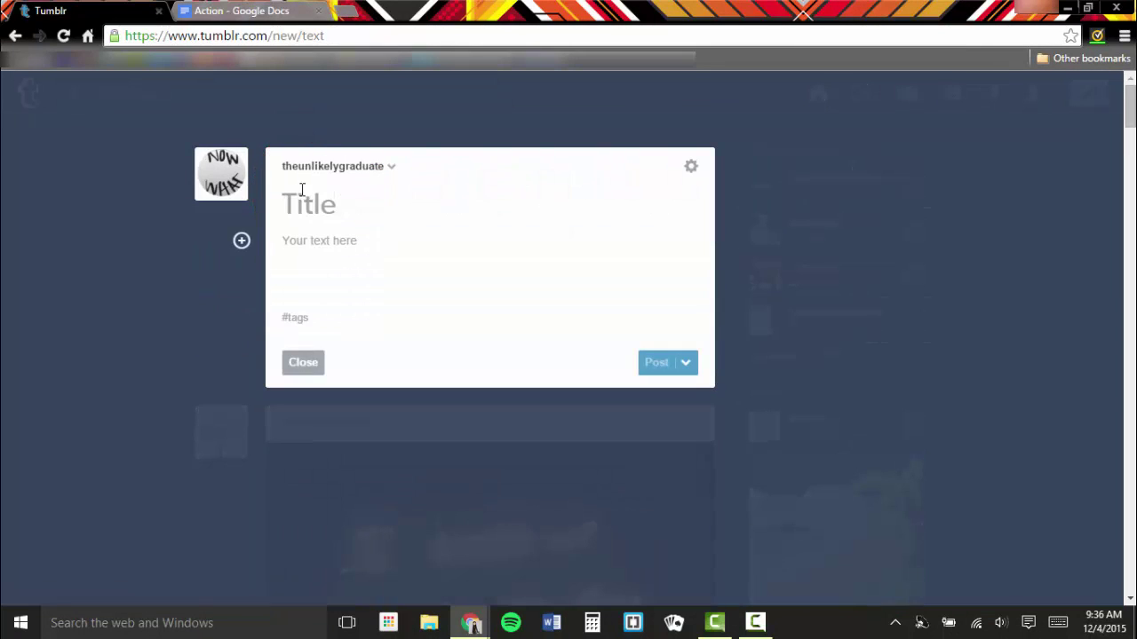
left_click(391, 190)
type("Sadie Sni")
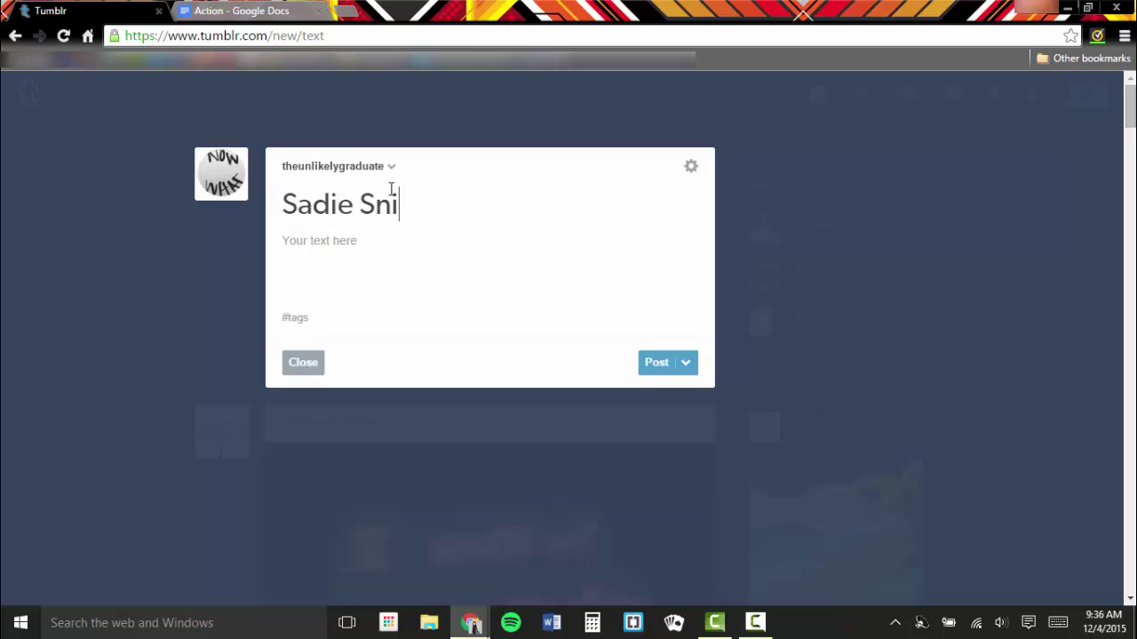
type("ppet 1")
left_click(284, 234)
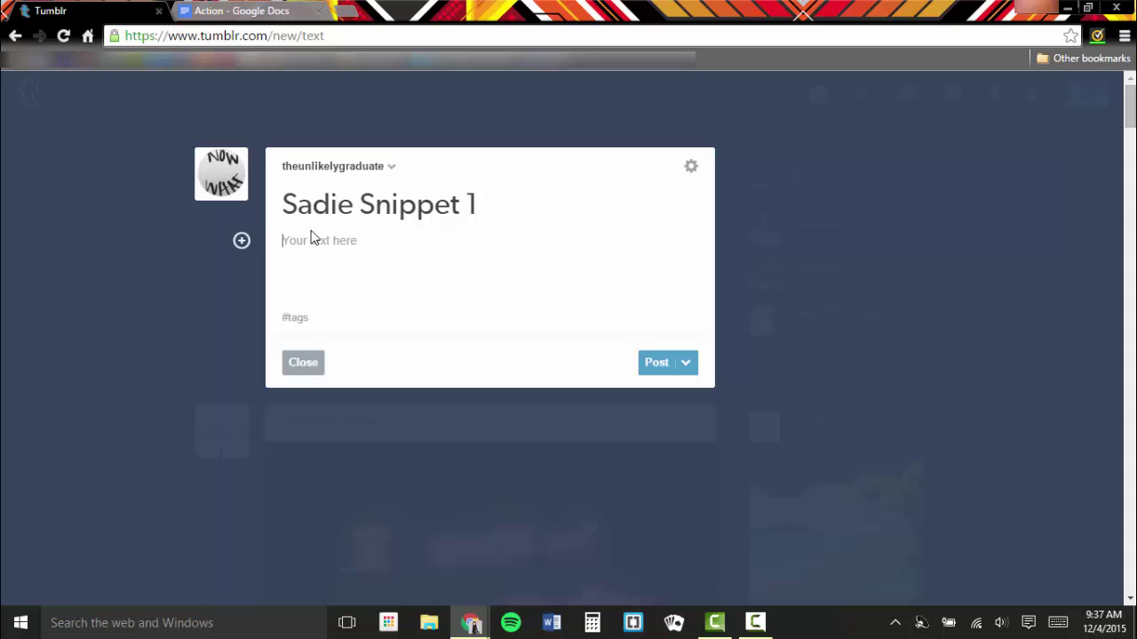
In the Action document, select the story from its first paragraph to the end and copy it.
left_click(321, 7)
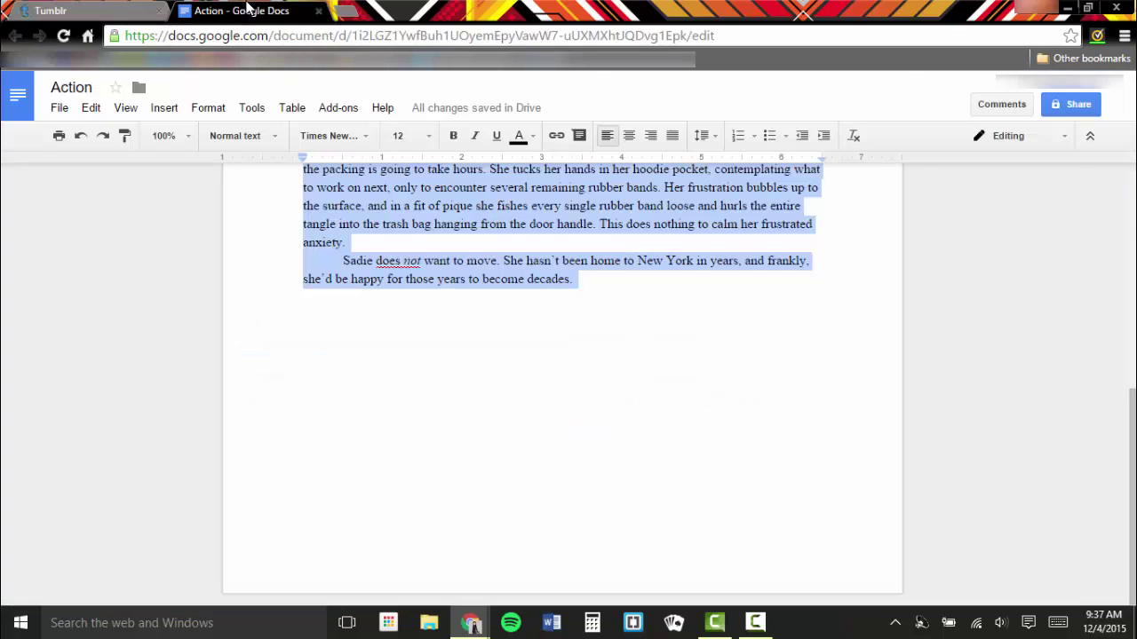
left_click(319, 294)
scroll(324, 295, "up", 15)
left_click(288, 256)
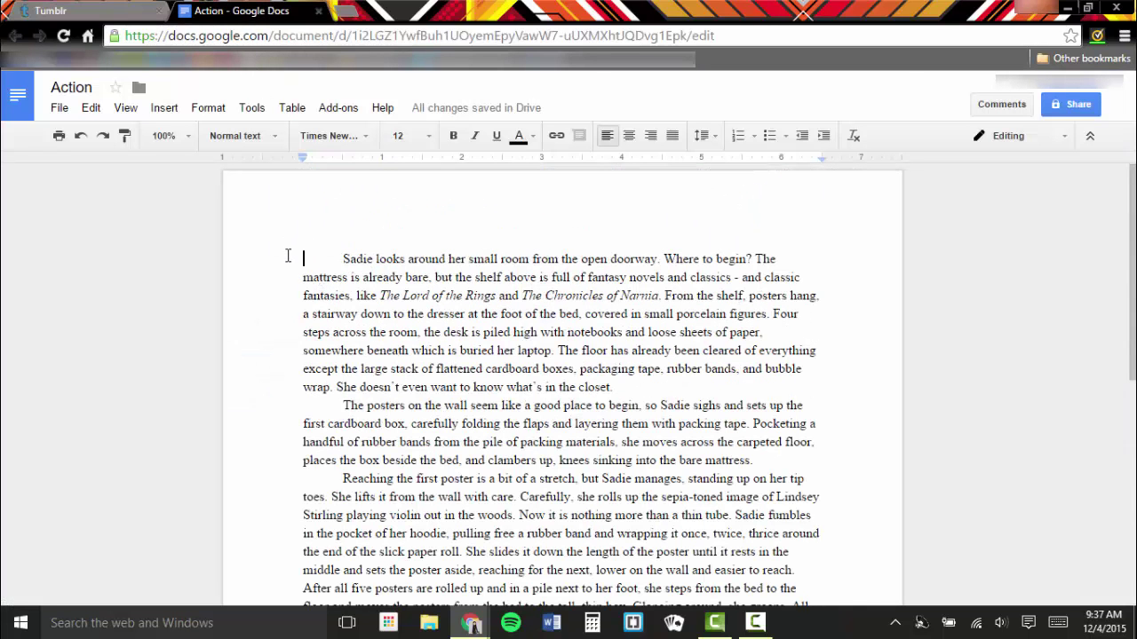
key("ctrl+shift+End")
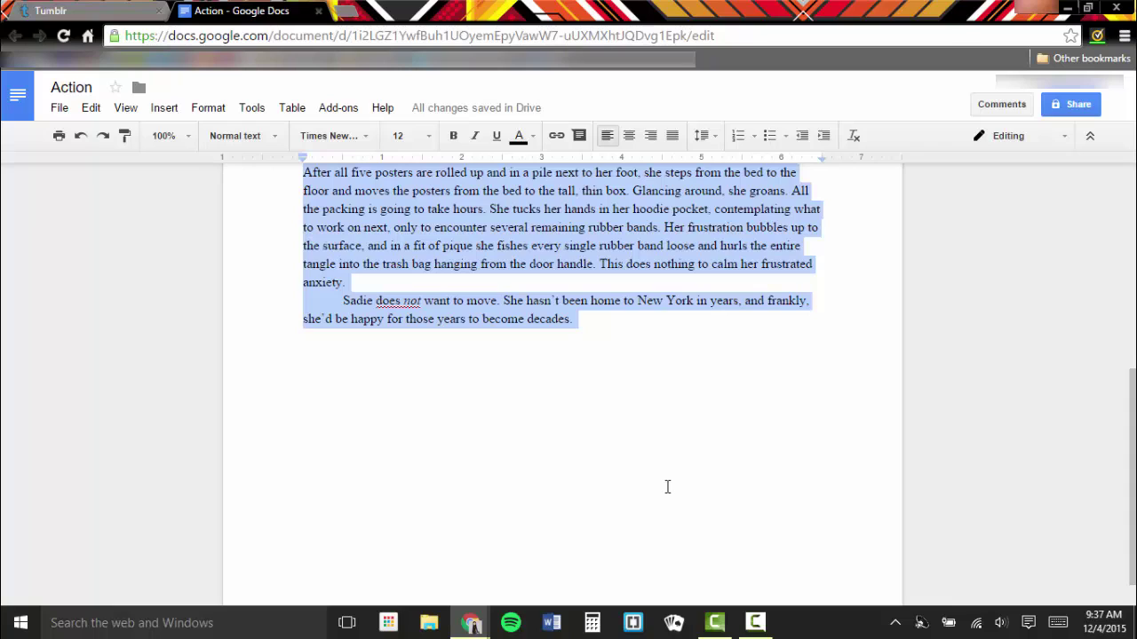
key("ctrl+c")
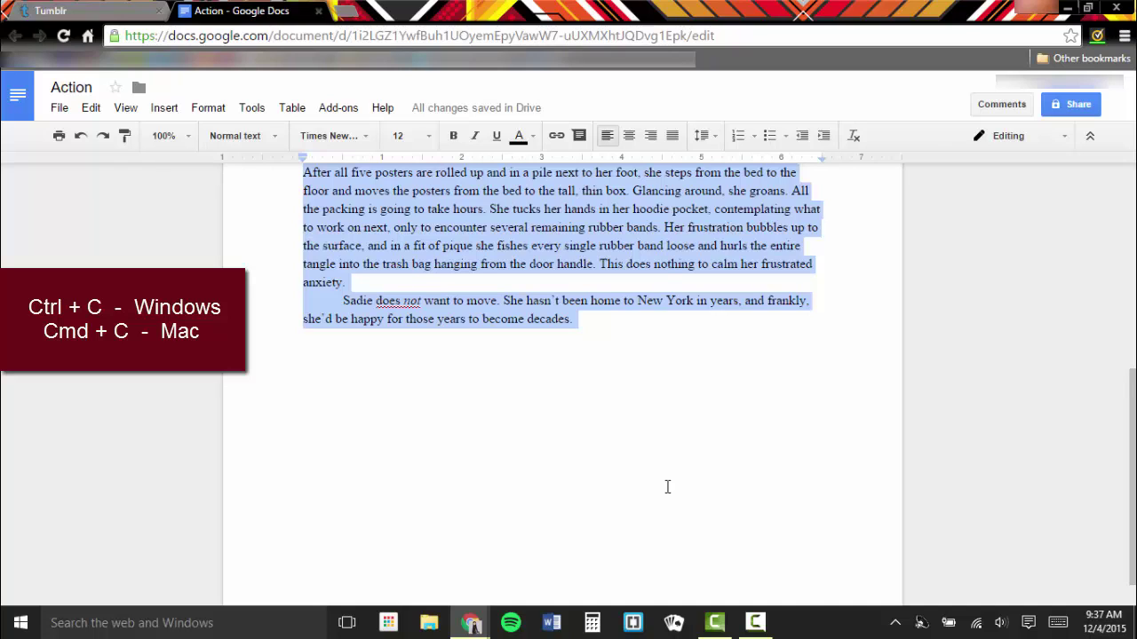
Paste the copied Sadie story into the Sadie Snippet 1 post body and look it over.
left_click(62, 9)
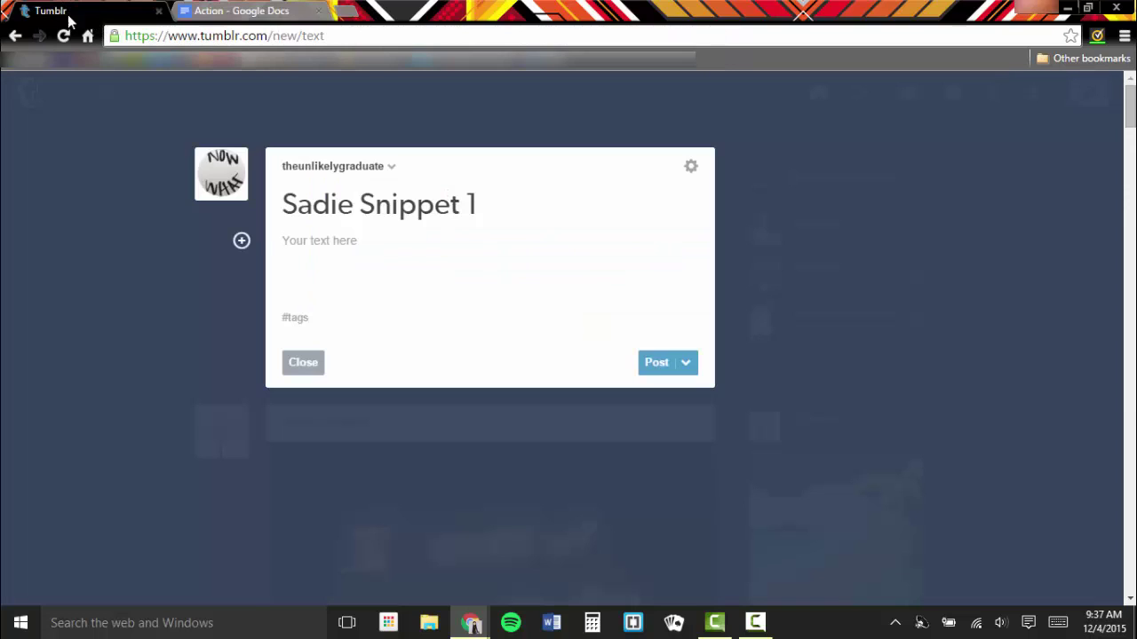
left_click(387, 249)
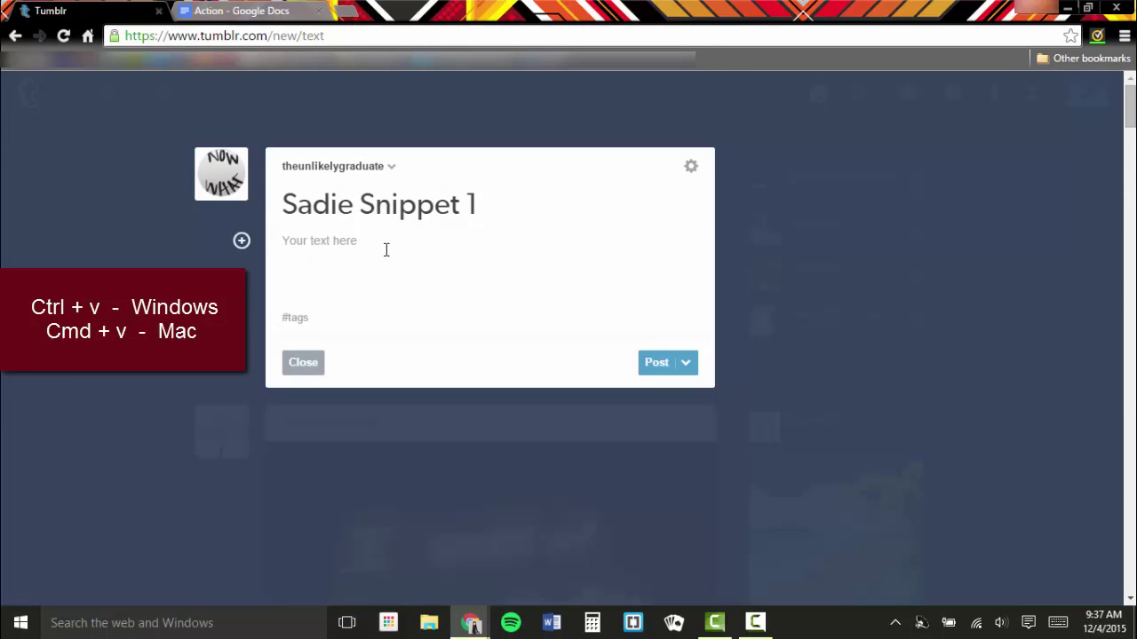
key("ctrl+v")
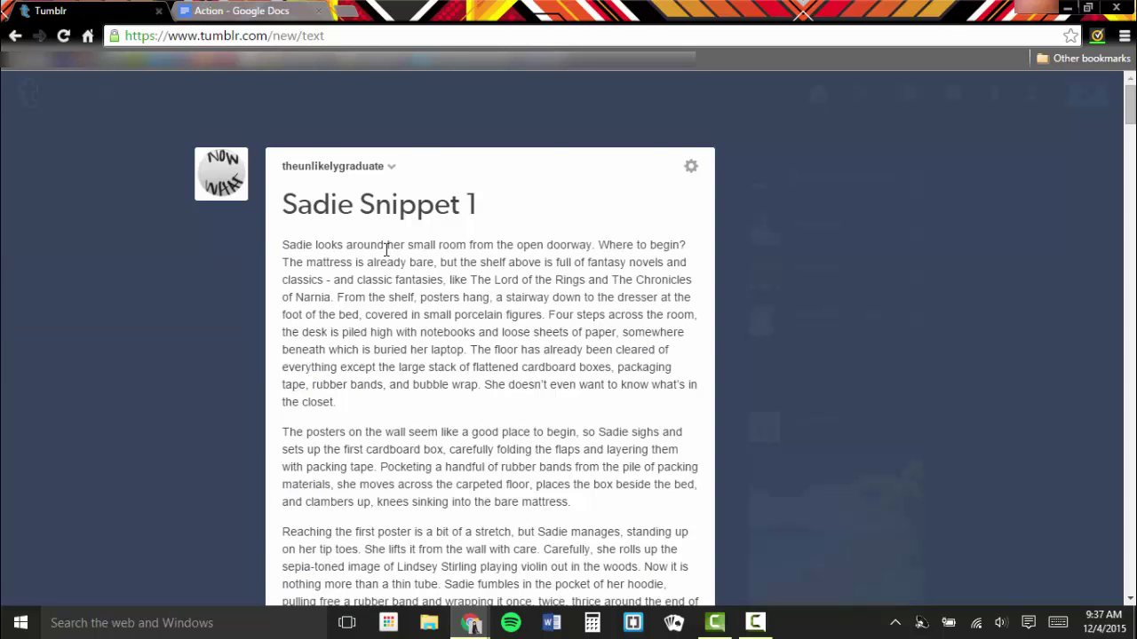
scroll(386, 250, "down", 5)
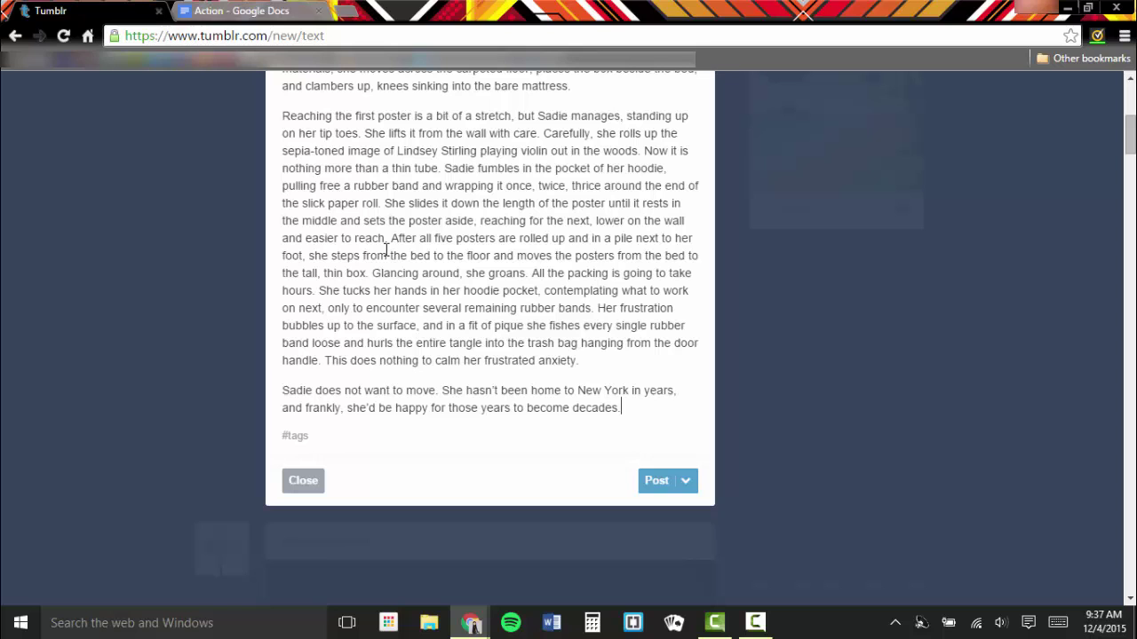
scroll(387, 252, "up", 5)
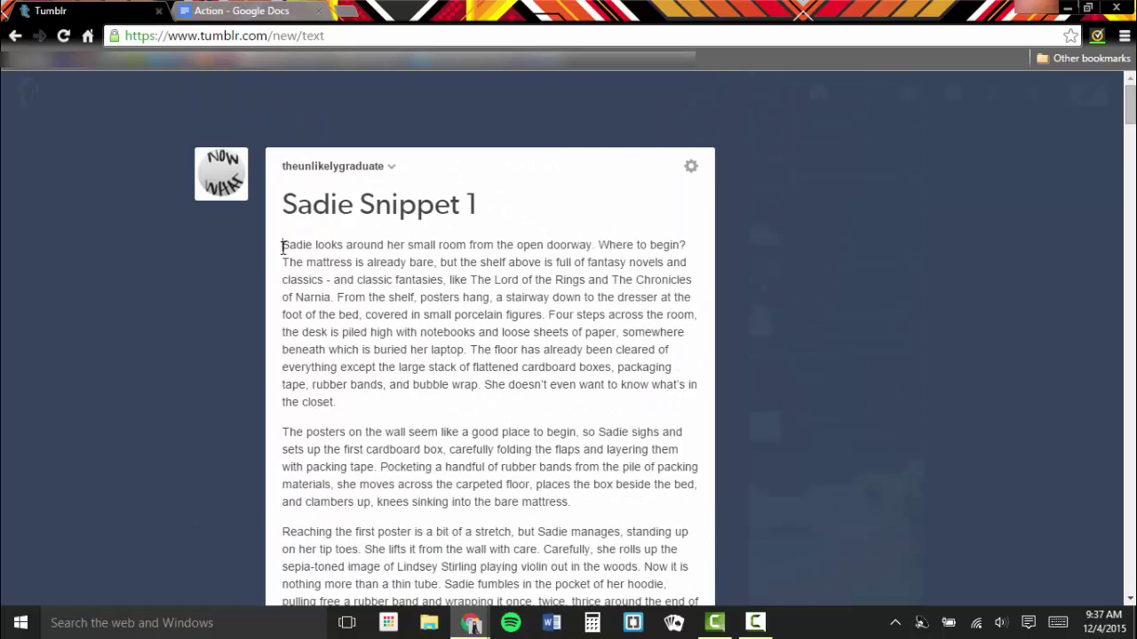
Insert a Keep reading break on a new line after the paragraph ending 'the closet.'.
left_click(283, 247)
key("Return")
key("Return")
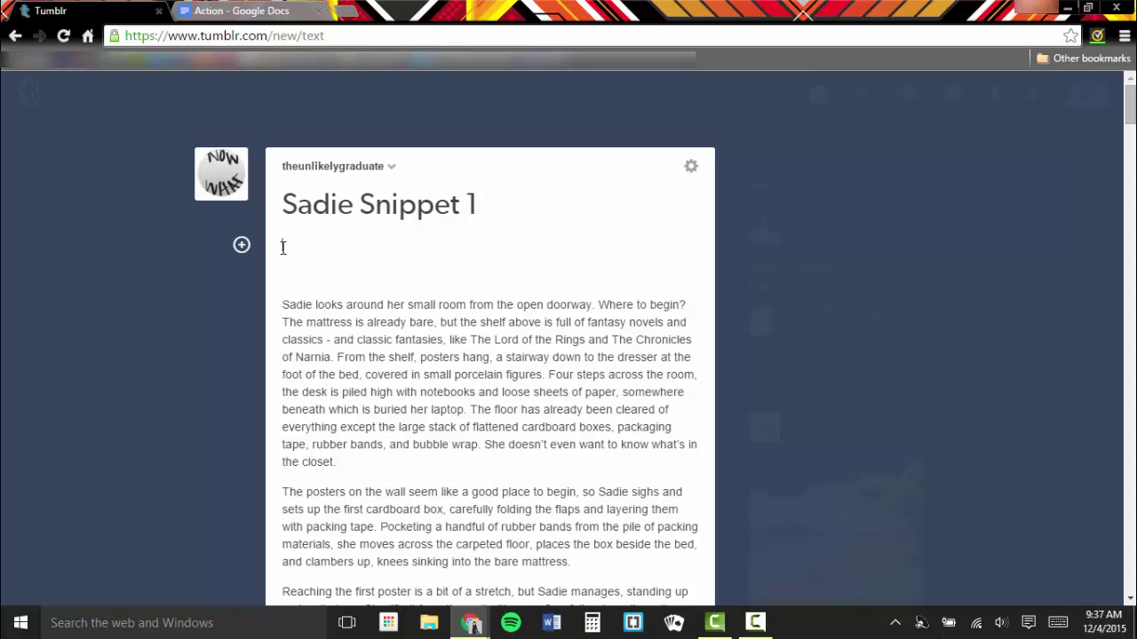
key("Delete")
key("Delete")
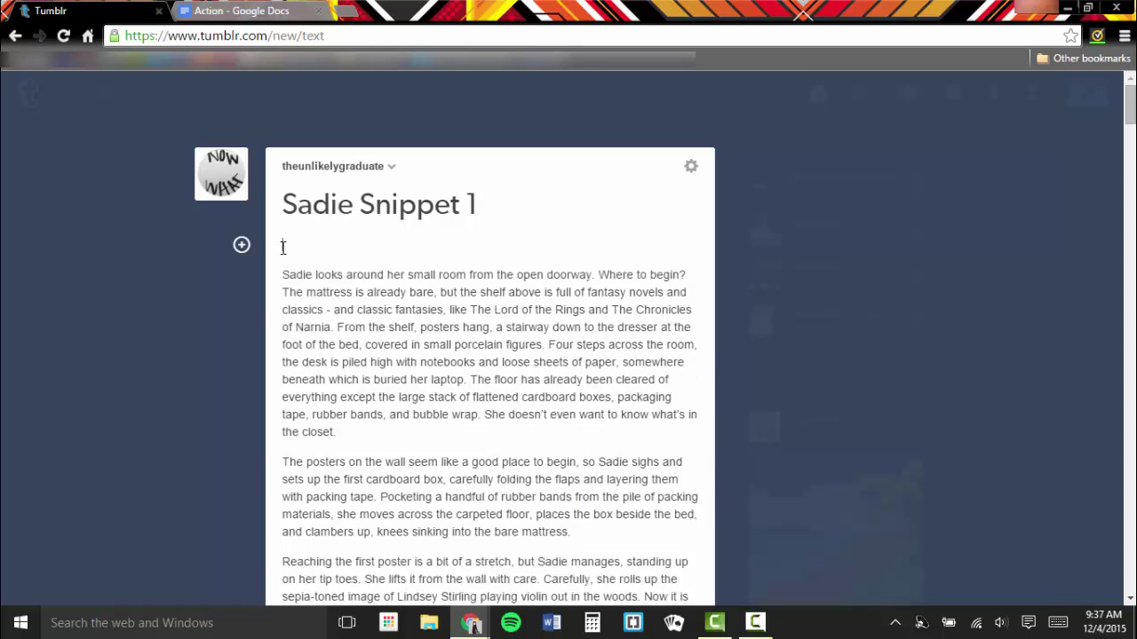
left_click(368, 400)
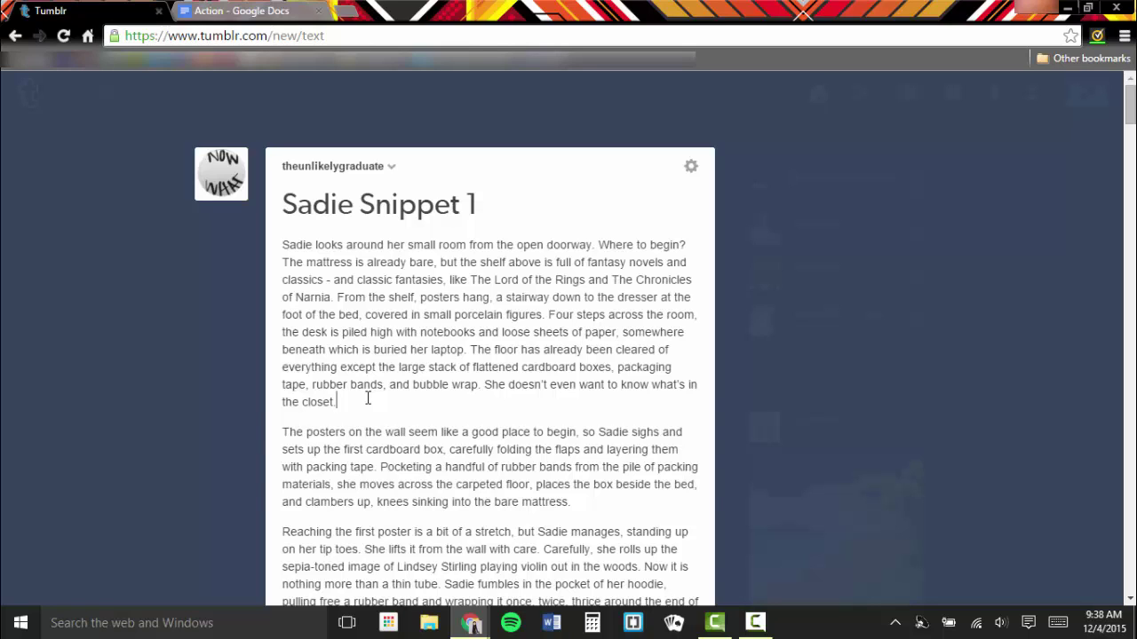
key("Return")
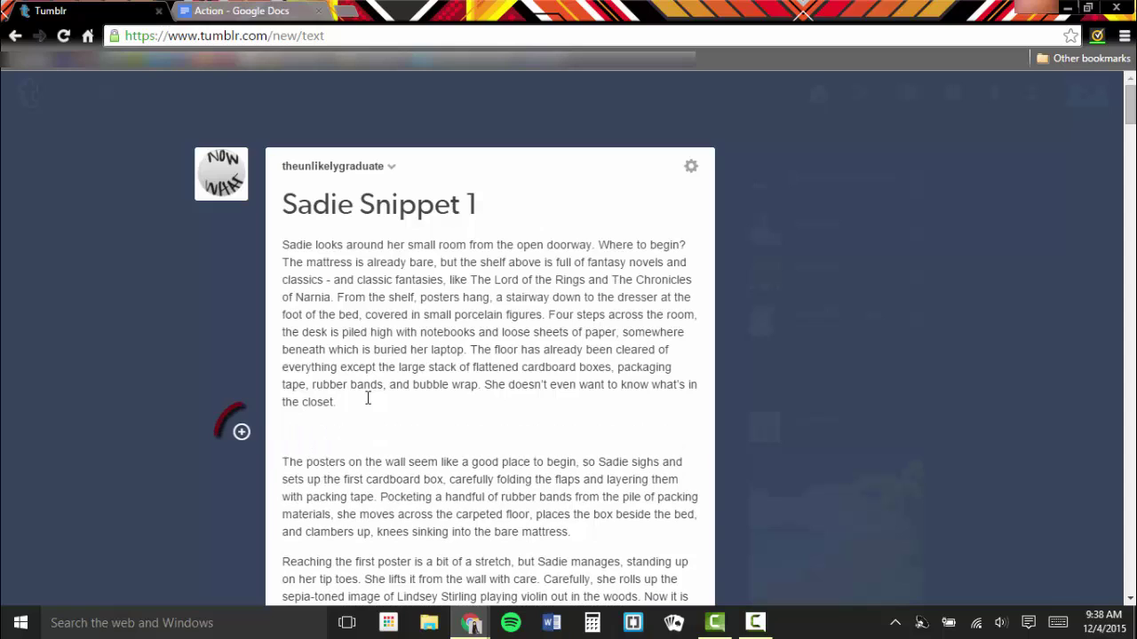
left_click(242, 433)
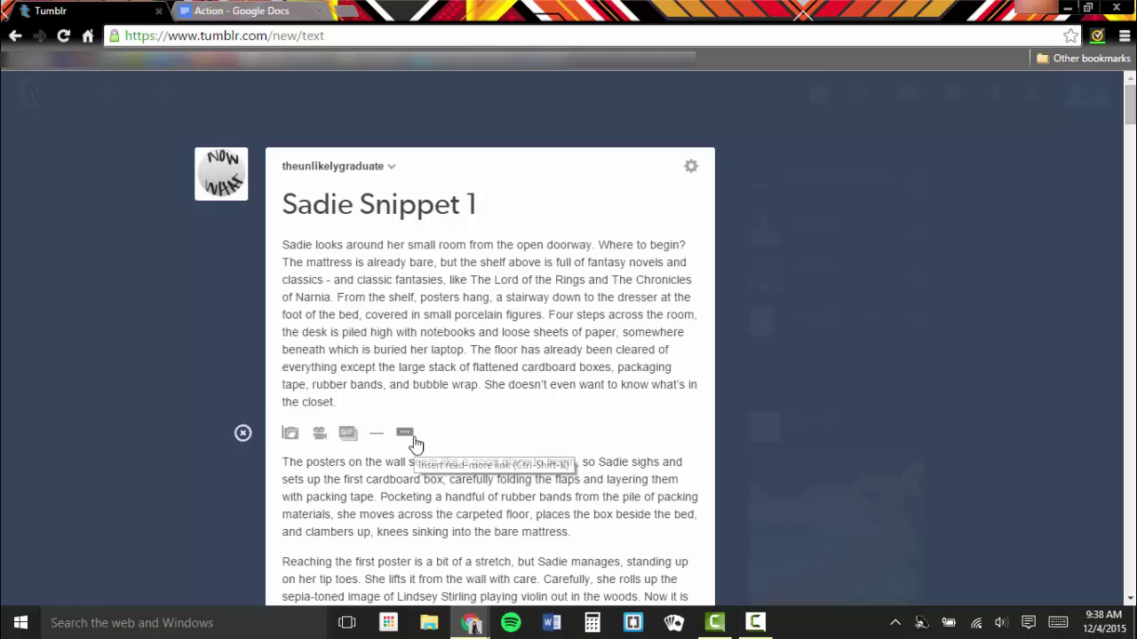
left_click(414, 439)
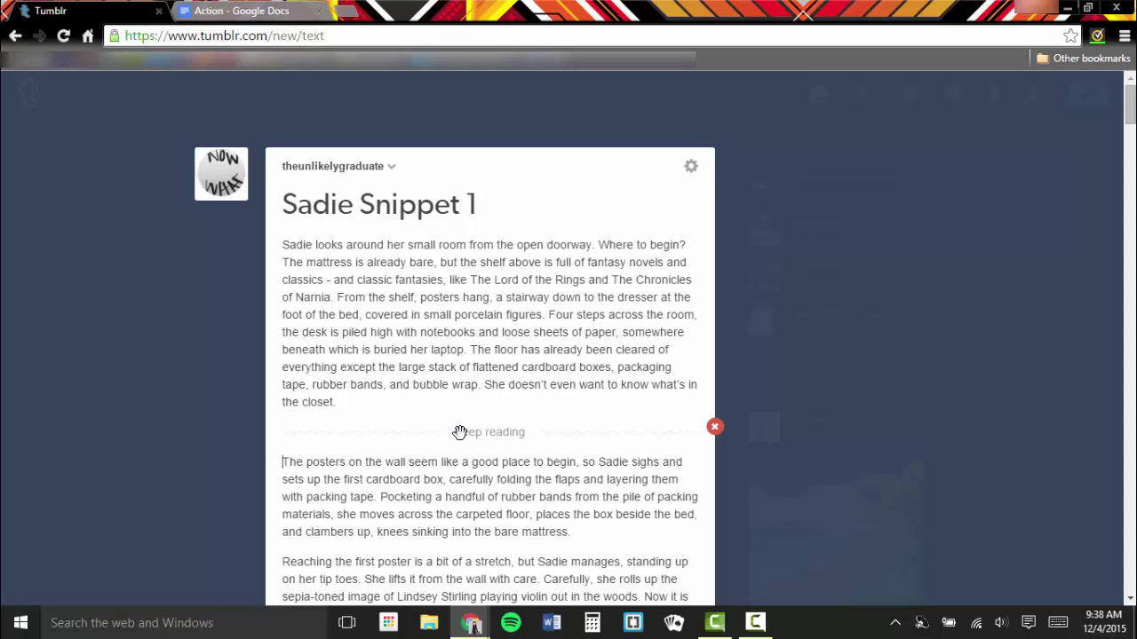
Add the tags Sadie, Snippet and 'story snippet', then post Sadie Snippet 1.
scroll(460, 432, "down", 7)
left_click(450, 314)
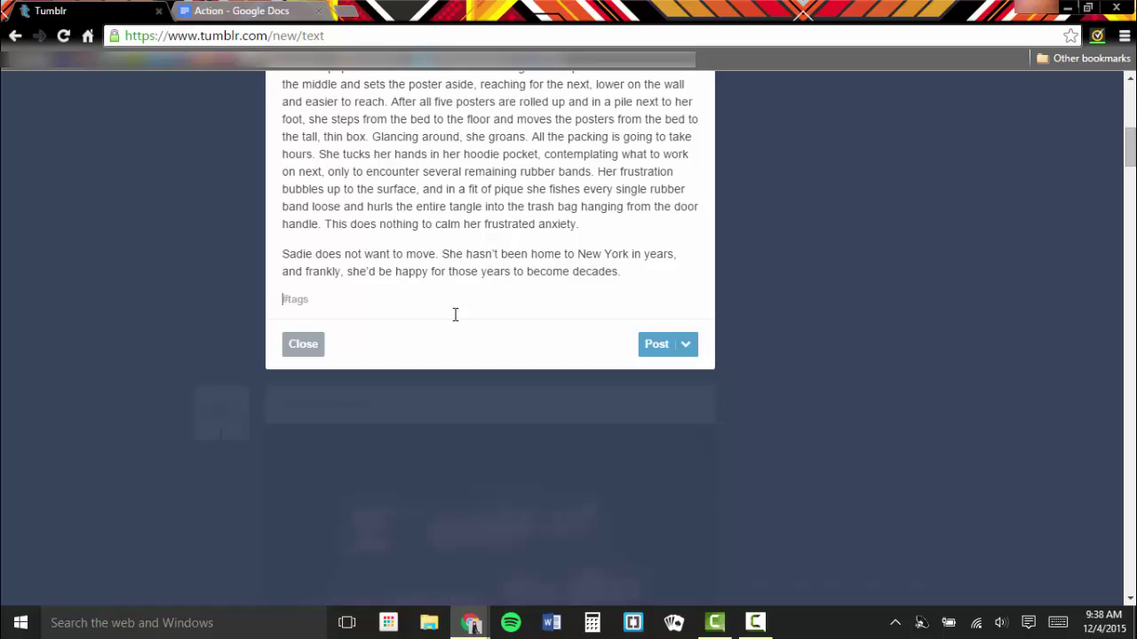
type("Sadie")
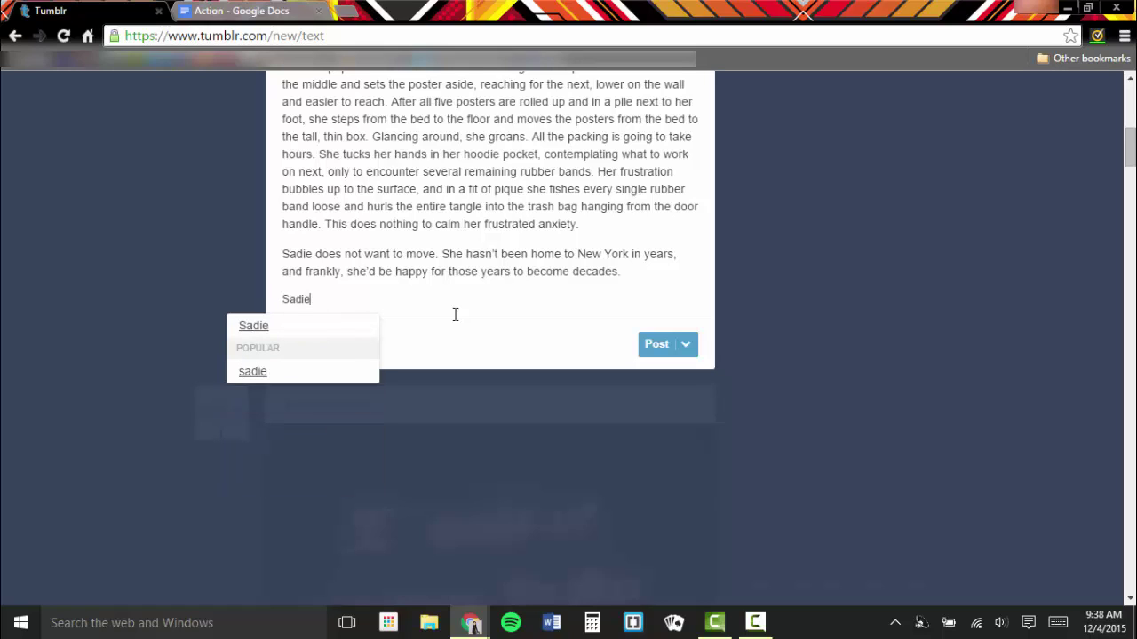
key("Return")
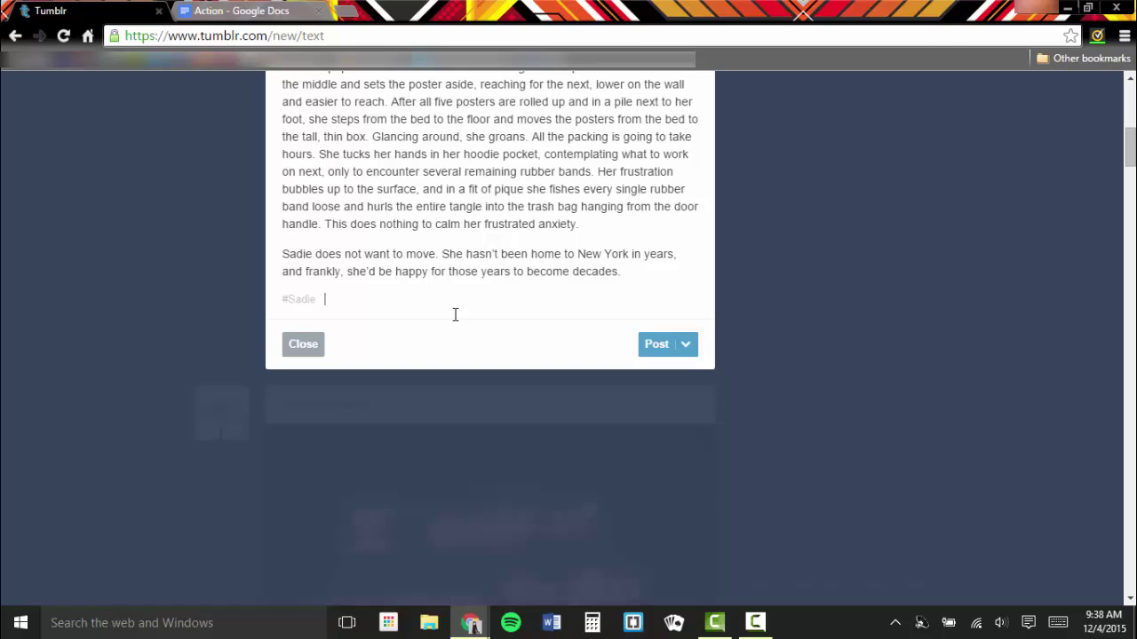
type("Snippet")
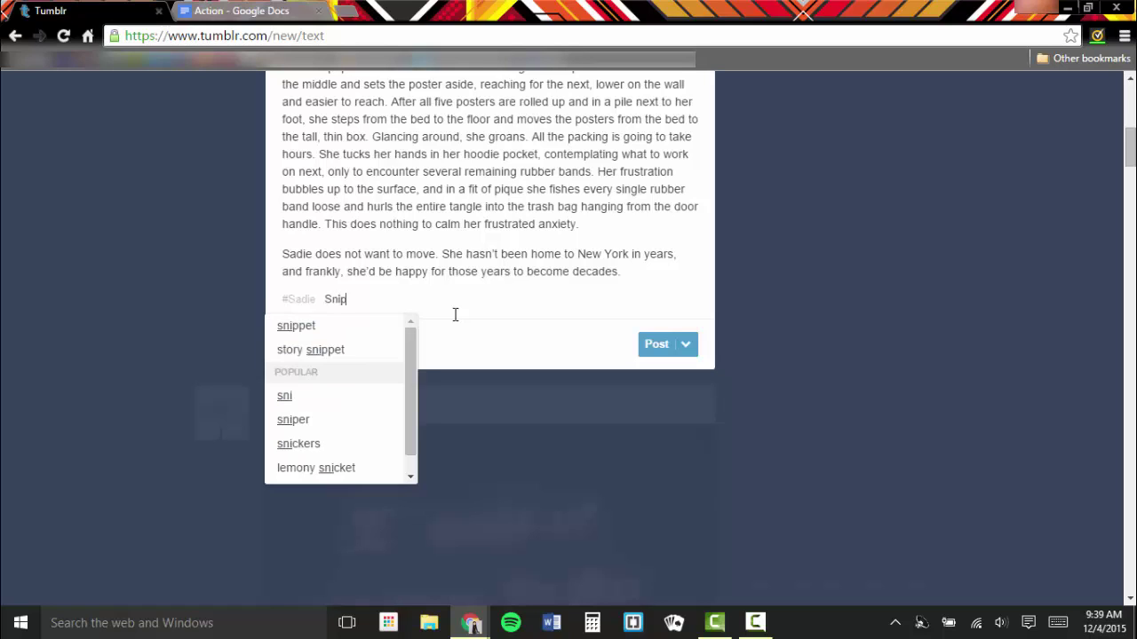
key("Return")
type("story snippet")
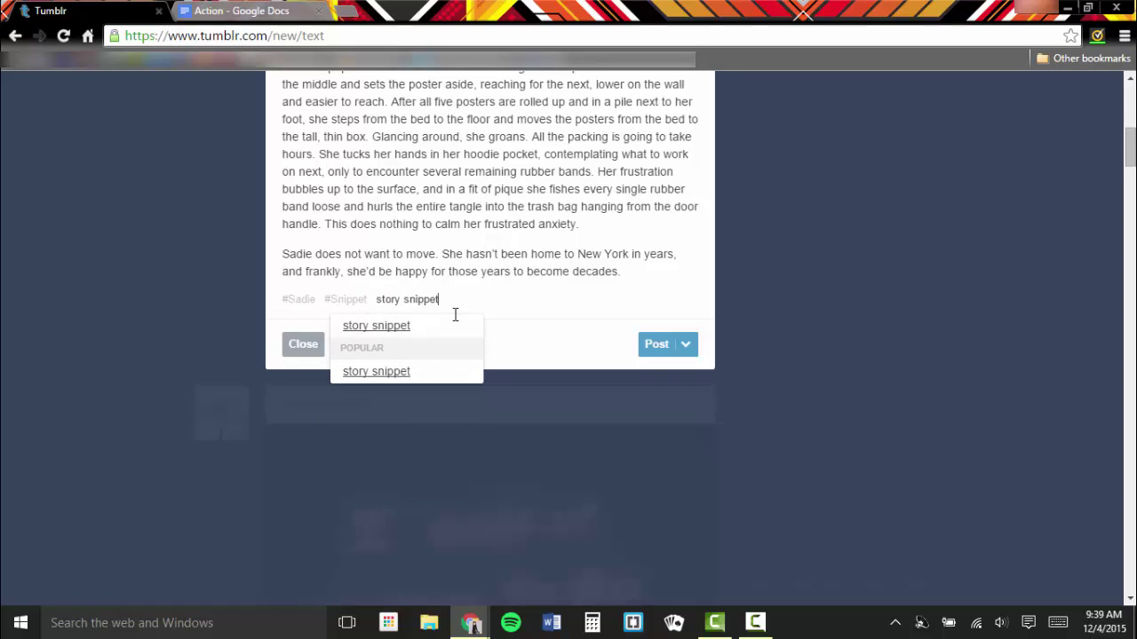
key("Return")
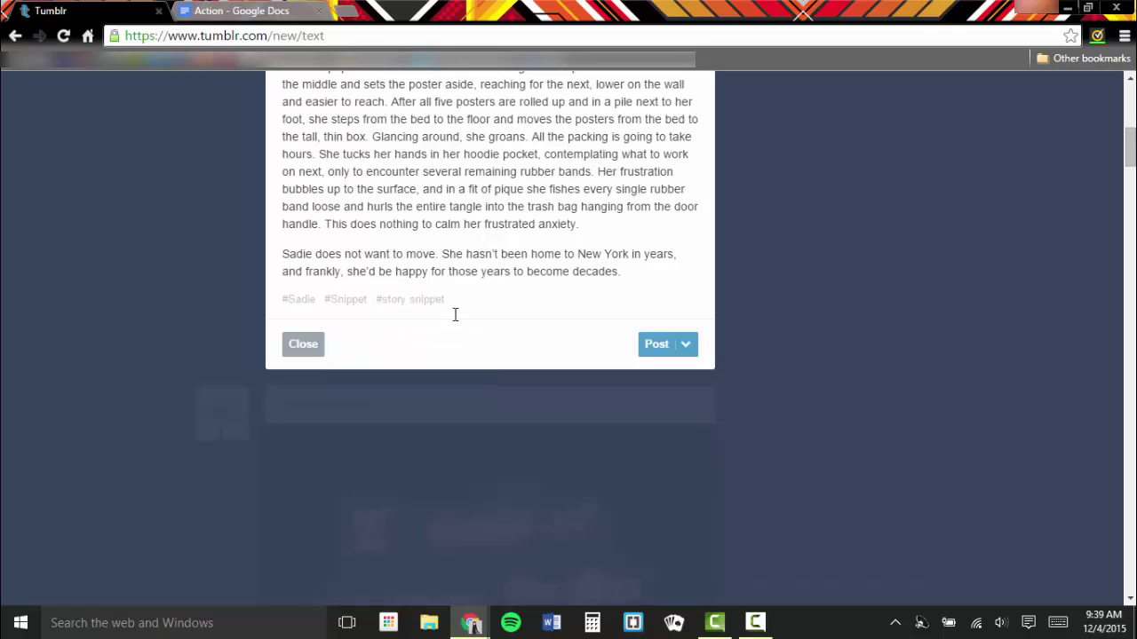
left_click(668, 346)
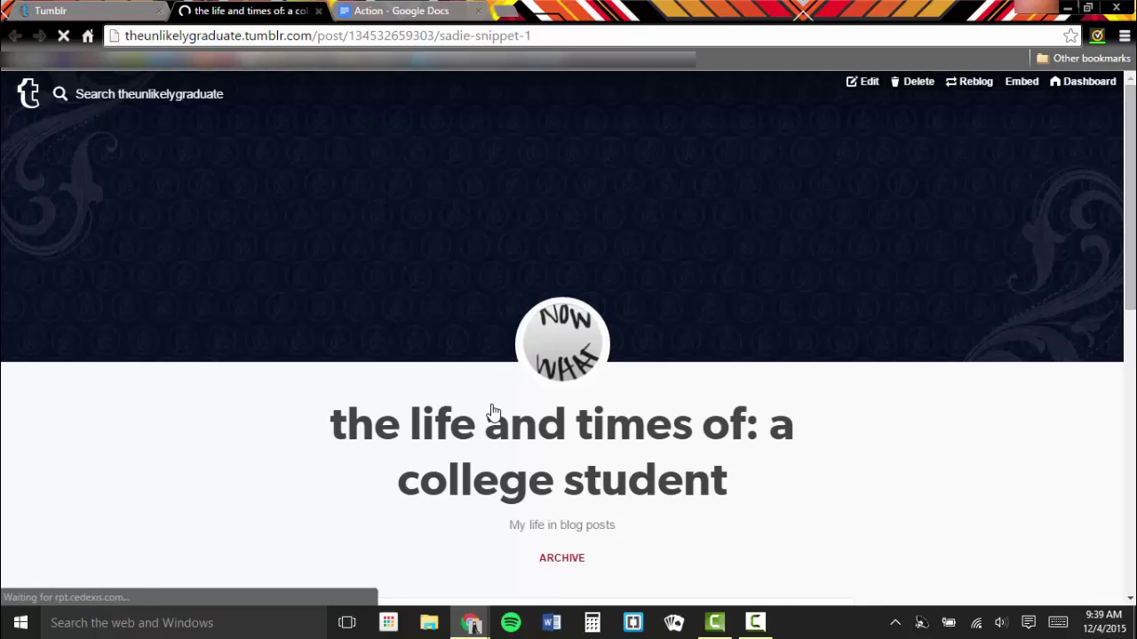
Scroll down the published post's page to check the full story and its three tags.
scroll(494, 413, "down", 1)
scroll(494, 413, "down", 7)
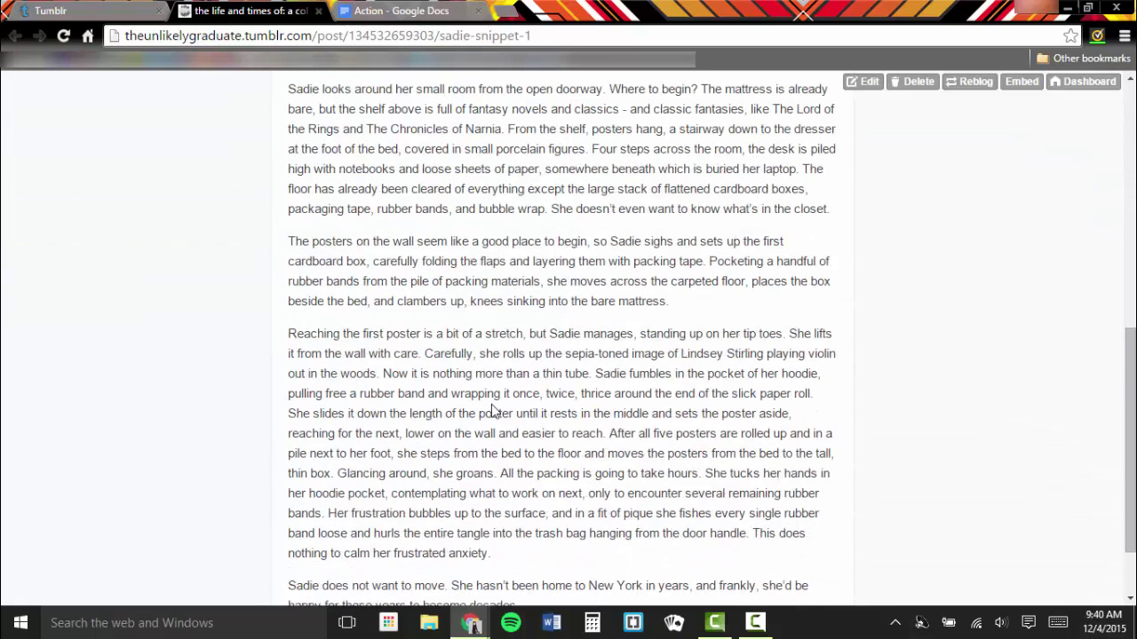
scroll(493, 411, "down", 1)
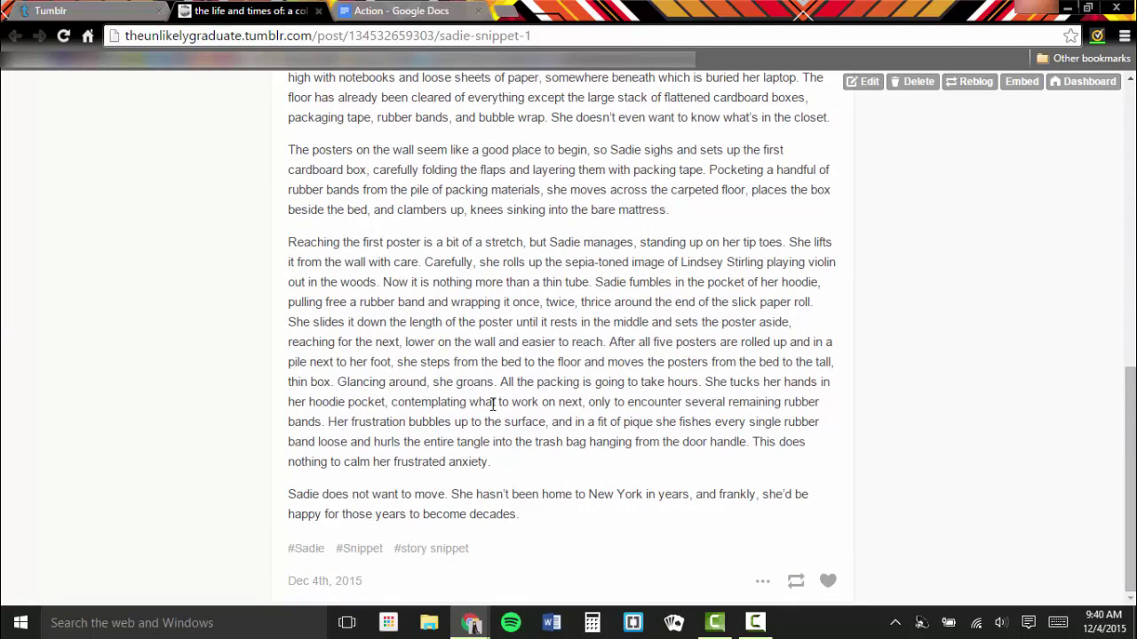